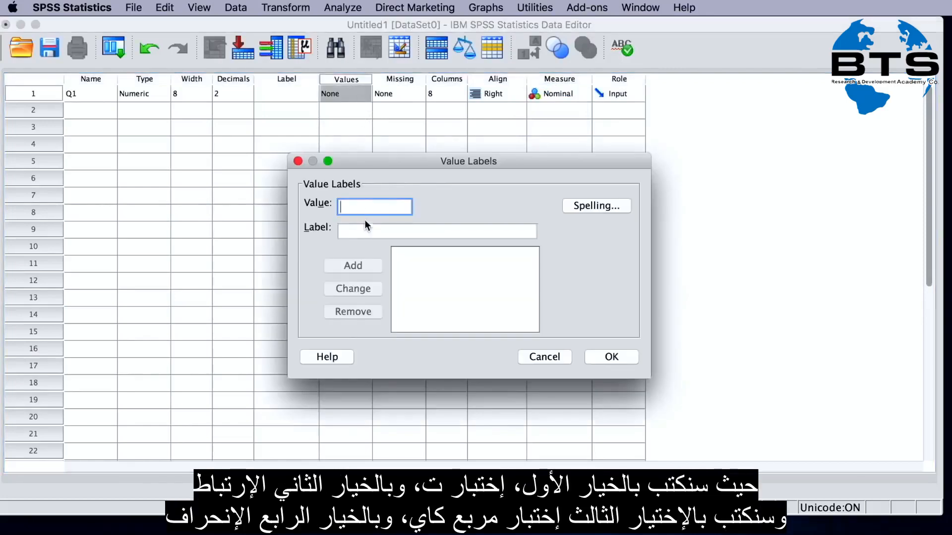
Add value labels for Q1: 1 as "t test" and 2 as "correlation"
key("Tab")
type("t test")
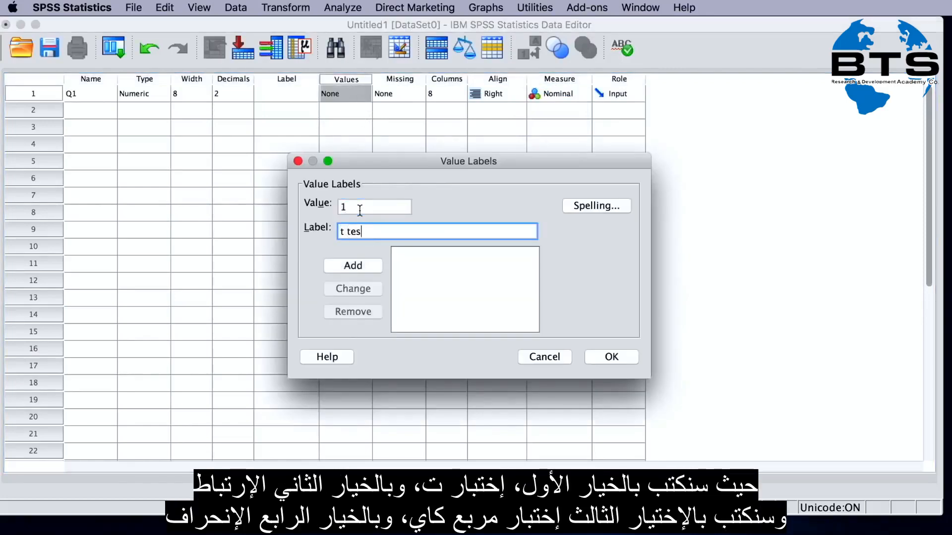
key("Return")
type("2")
key("Tab")
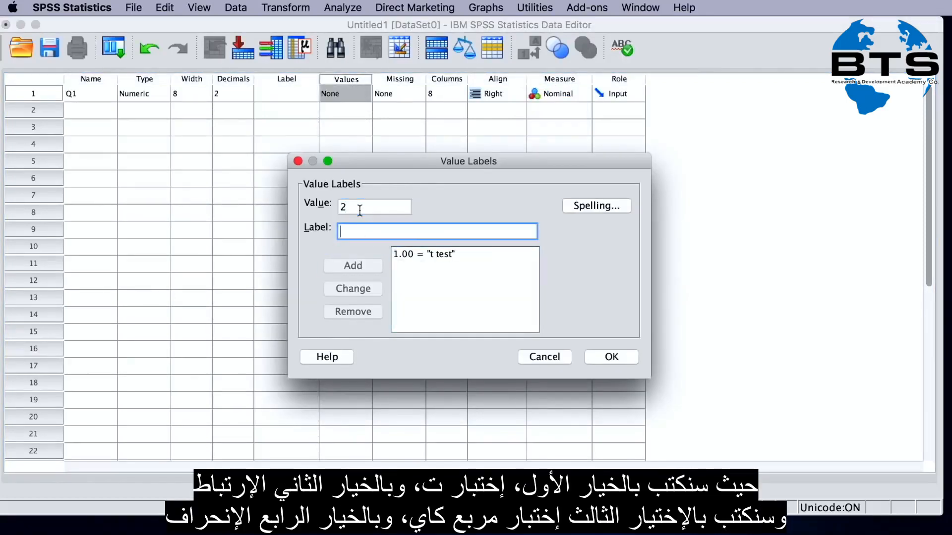
type("correlation")
key("Return")
Add value labels 3 as "chi sq" and 4 as "SD" for Q1, and accept the label definitions
type("3")
key("Tab")
type("chi sq")
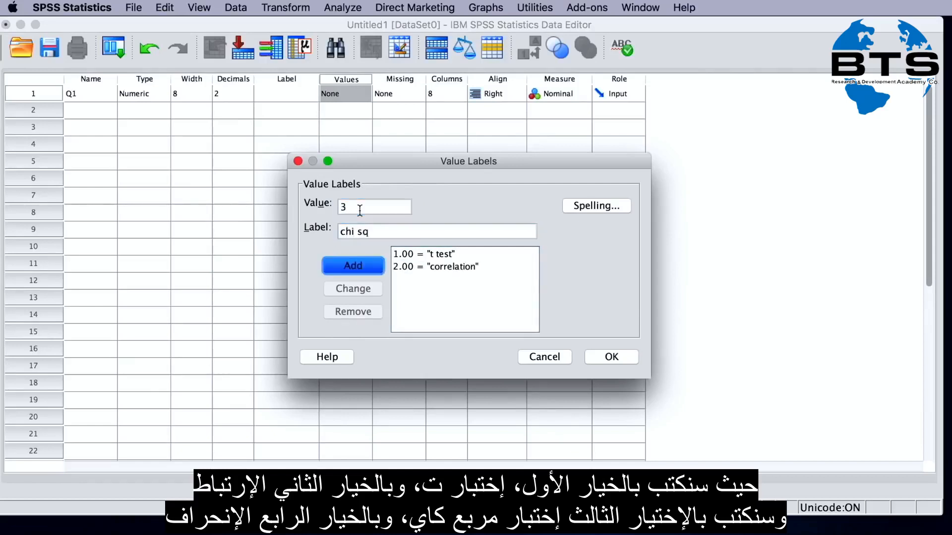
key("Return")
type("4")
key("Tab")
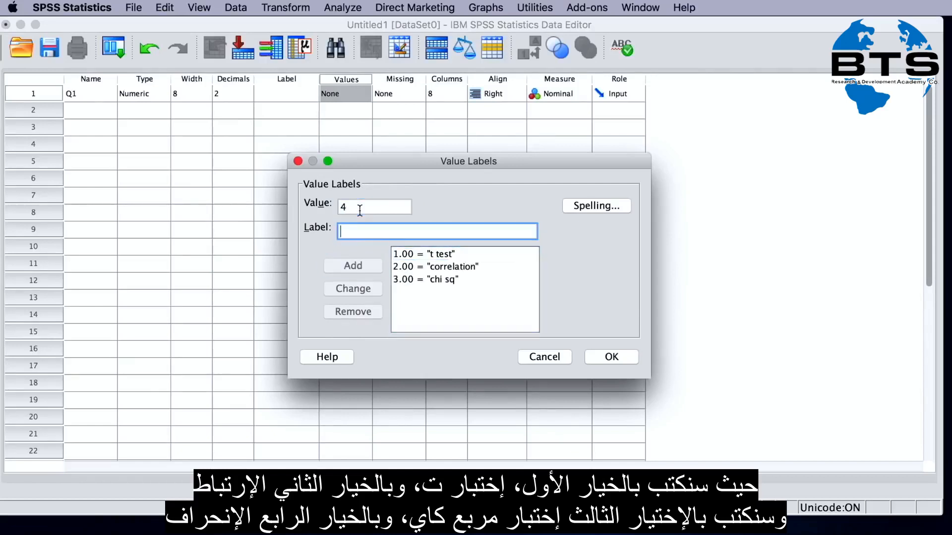
type("SD")
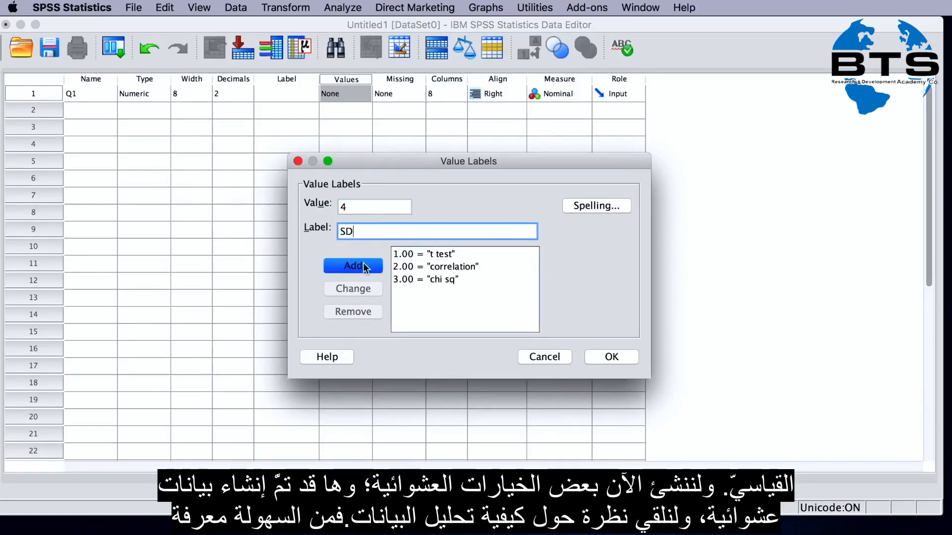
key("Return")
left_click(606, 357)
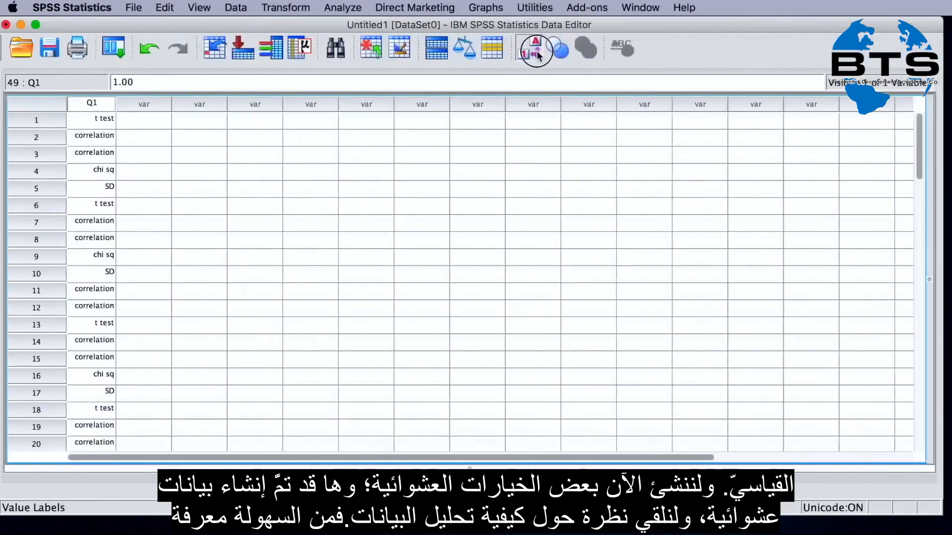
Switch the Q1 data back and forth between value labels and numeric codes, leaving the labels displayed
left_click(537, 52)
left_click(536, 51)
left_click(537, 52)
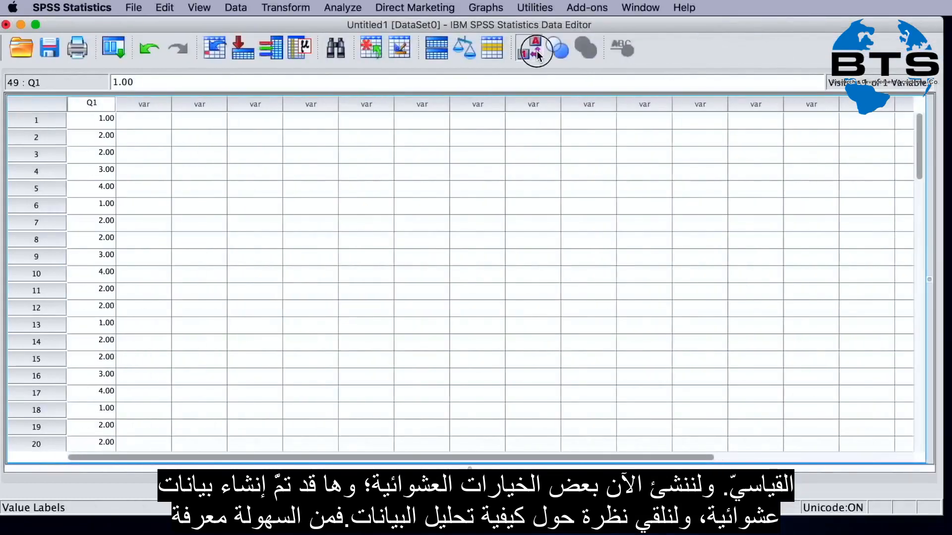
left_click(536, 52)
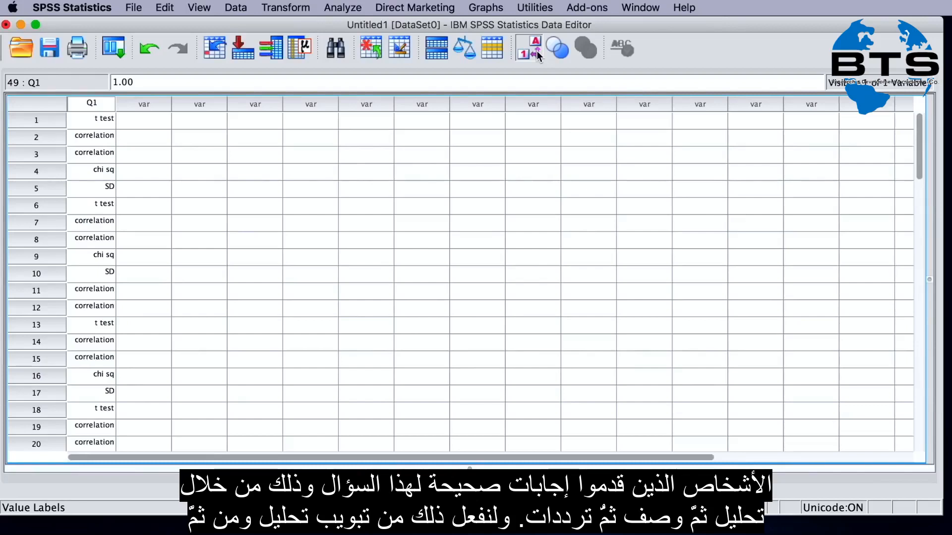
Run a Frequencies analysis on Q1 with the frequency table displayed
left_click(348, 10)
mouse_move(456, 44)
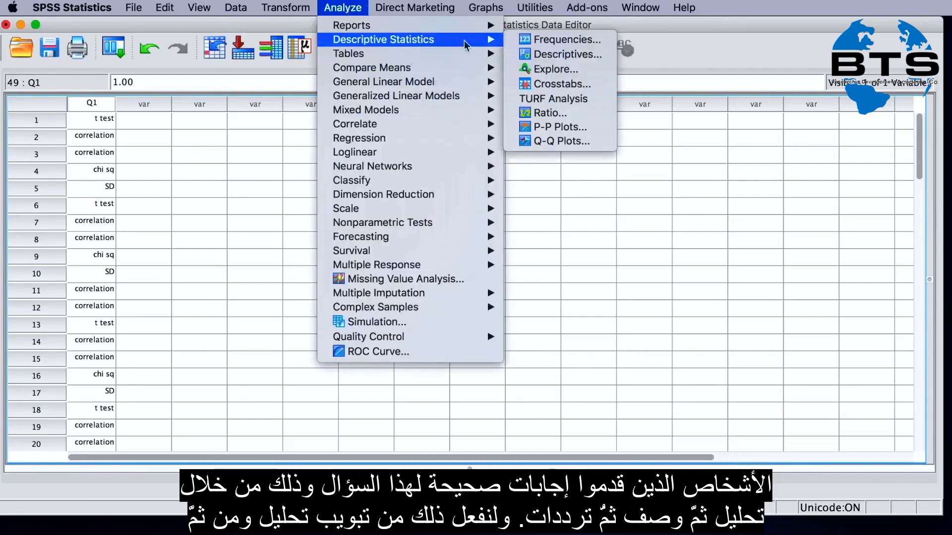
left_click(552, 40)
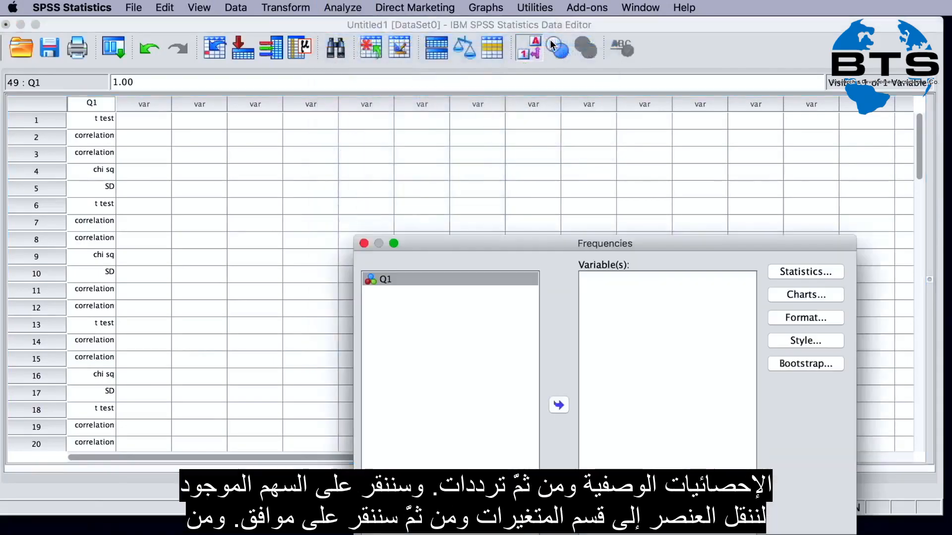
left_click_drag(576, 238, 501, 94)
left_click(482, 253)
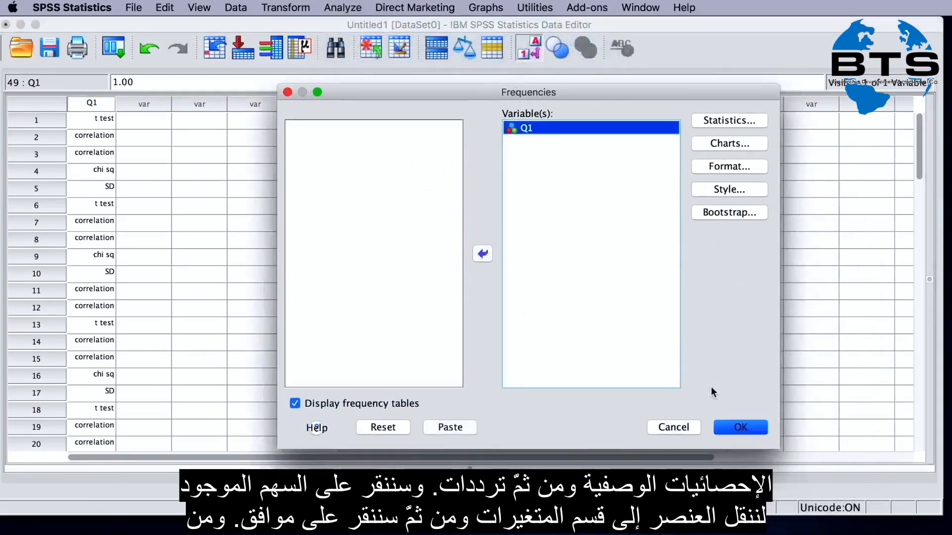
left_click(732, 428)
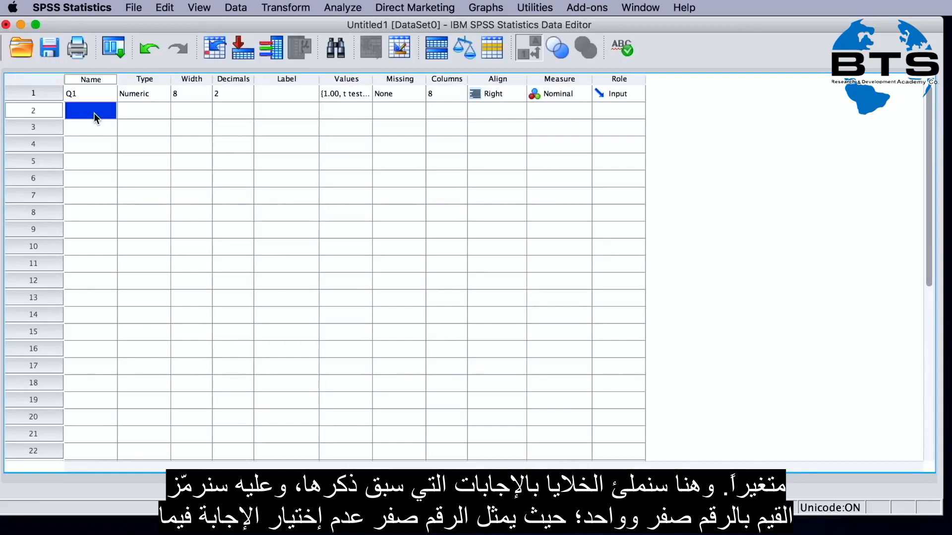
Define four new variables named mean, mode, median and range in the rows below Q1
type("mean")
key("Return")
type("mode")
key("Return")
type("median")
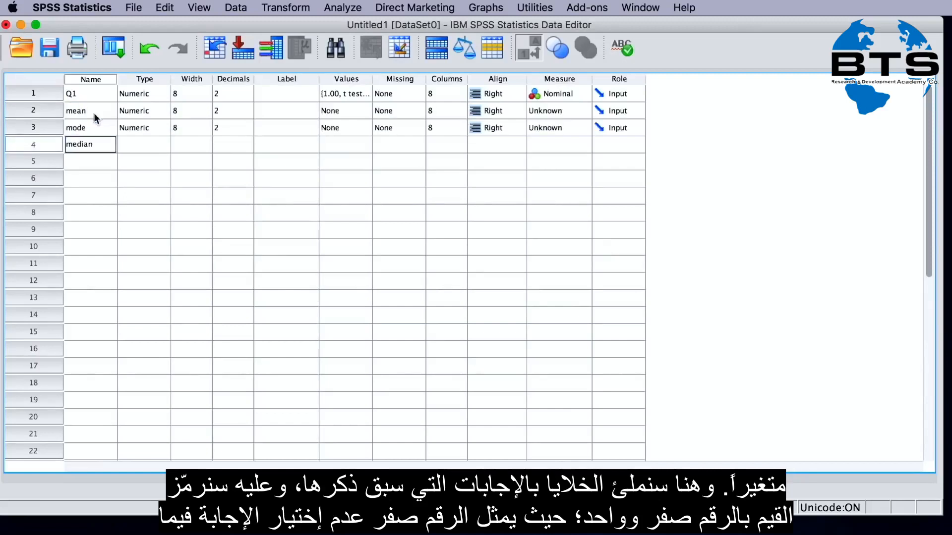
key("Return")
type("range")
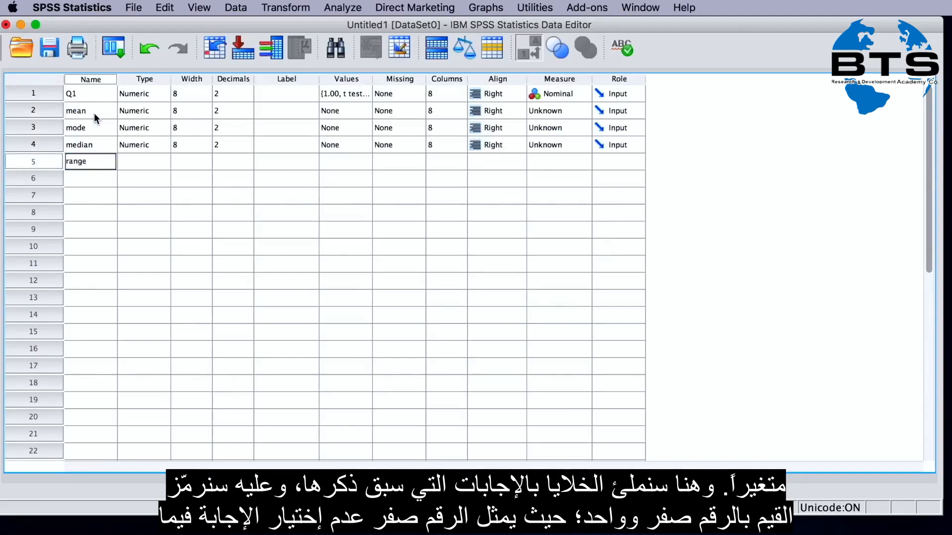
key("Tab")
Define value labels for the mean variable: 0 as "not selected" and 1 as "selected"
left_click(361, 117)
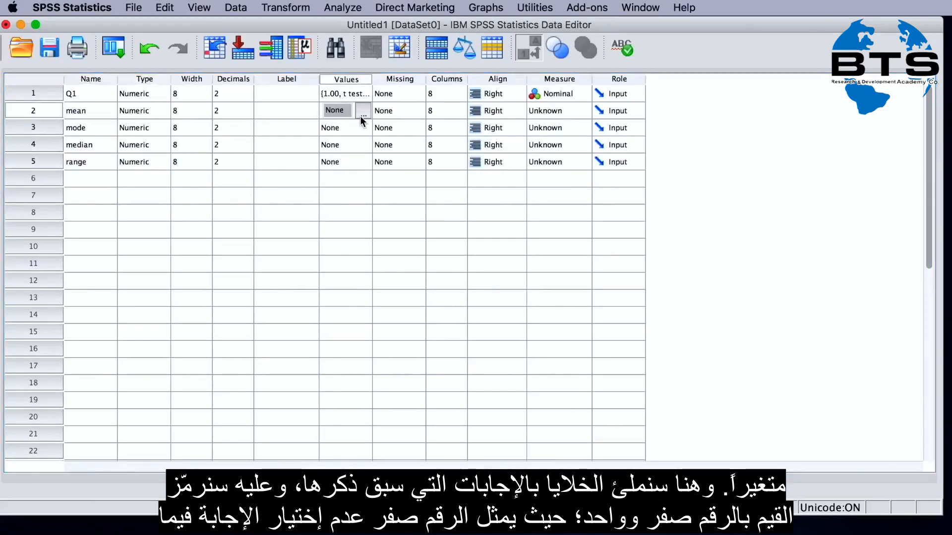
left_click(361, 117)
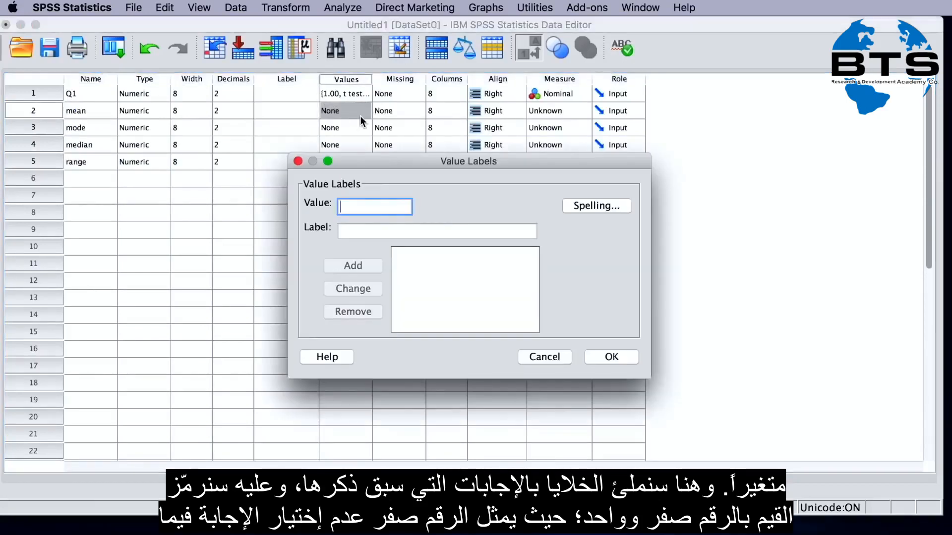
type("0")
key("Tab")
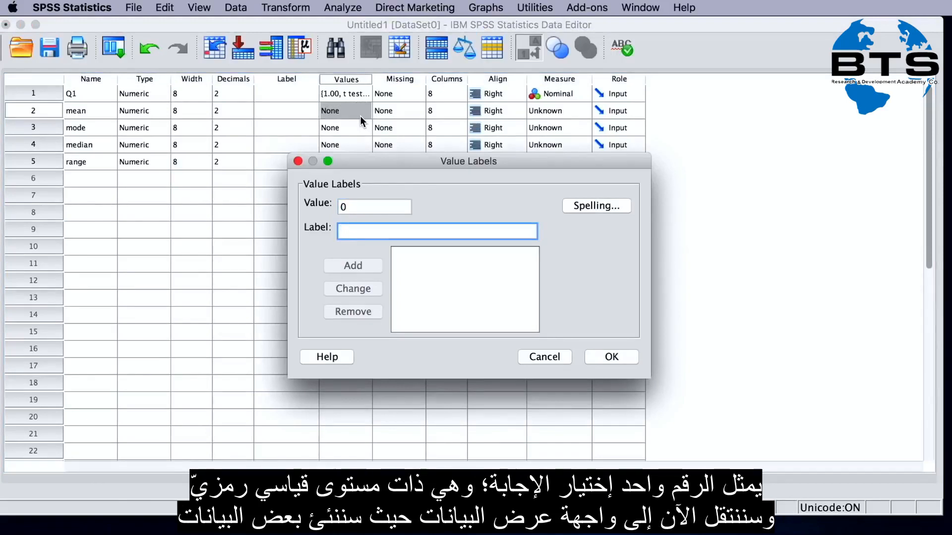
type("not selected")
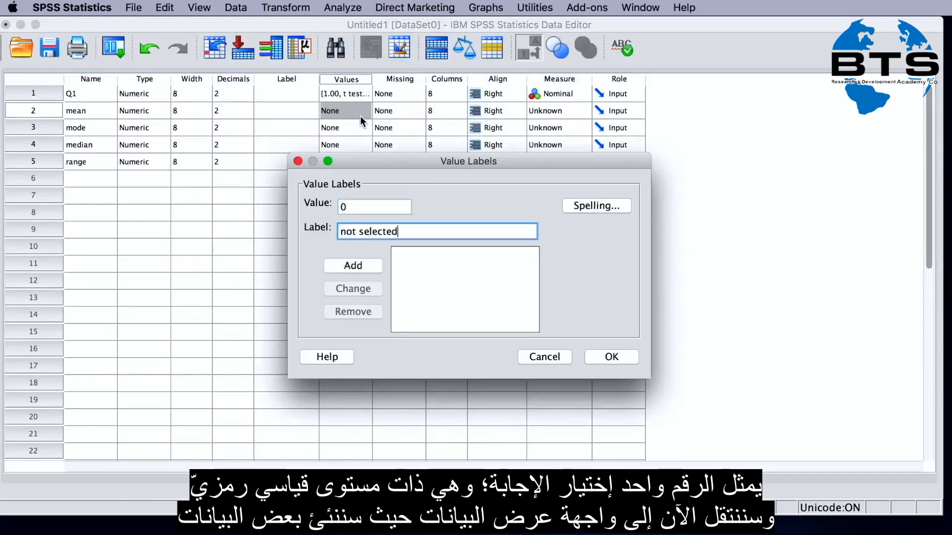
key("Return")
type("1")
key("Tab")
type("selected")
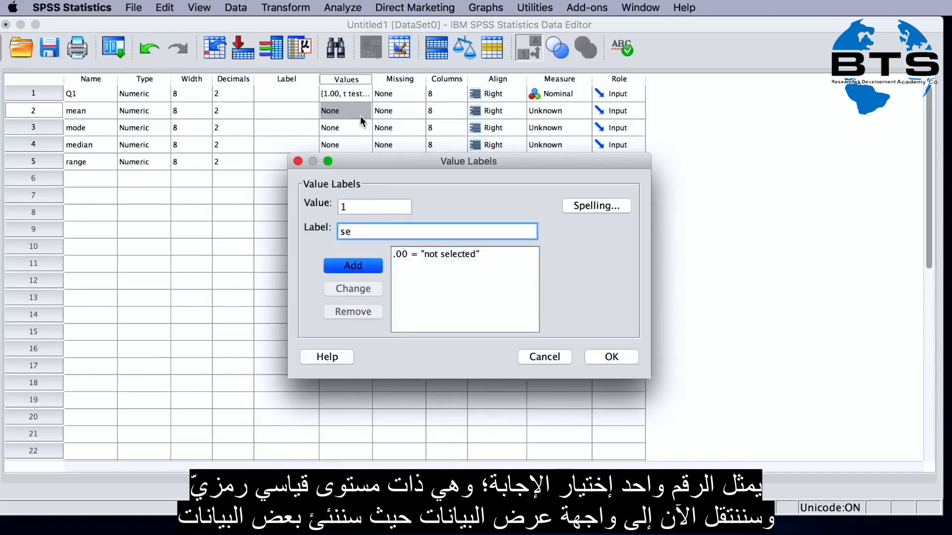
key("Return")
key("Return")
Copy the mean variable's value labels to mode, median and range
key("ctrl+c")
key("Down")
key("shift+Down")
key("shift+Down")
key("ctrl+v")
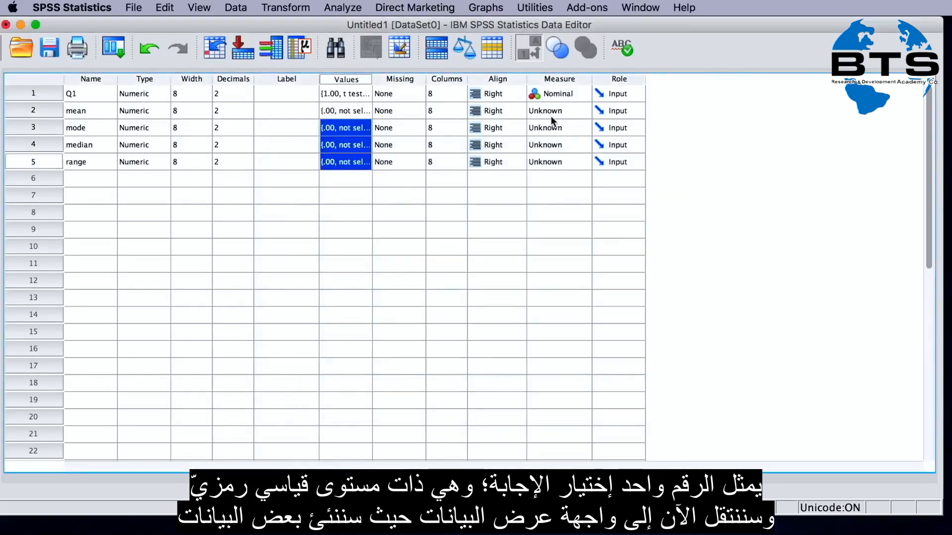
Copy Q1's Nominal measurement level to the mean, mode, median and range variables
left_click(545, 93)
key("ctrl+c")
key("Down")
key("shift+Down")
key("shift+Down")
key("shift+Down")
key("ctrl+v")
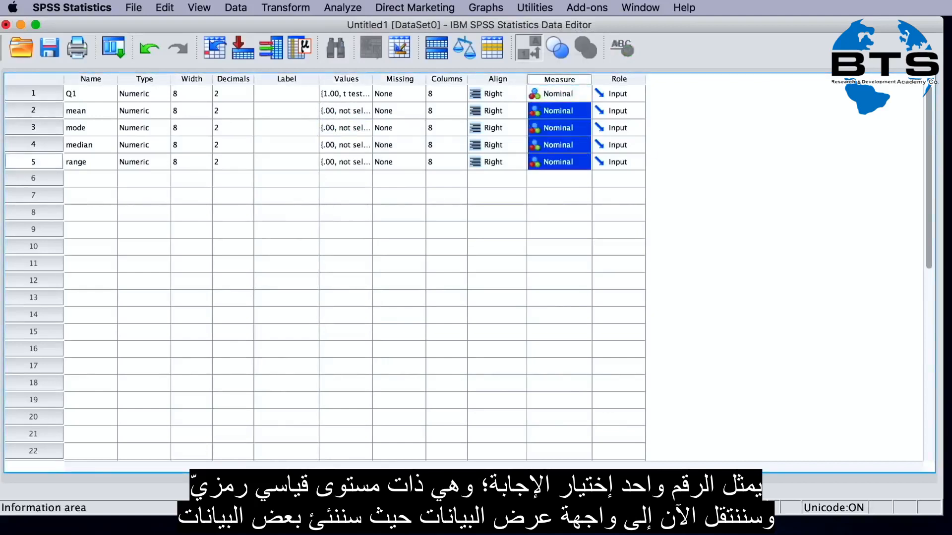
Show the data cases and toggle the value labels on and off, leaving the numeric codes displayed
key("ctrl+t")
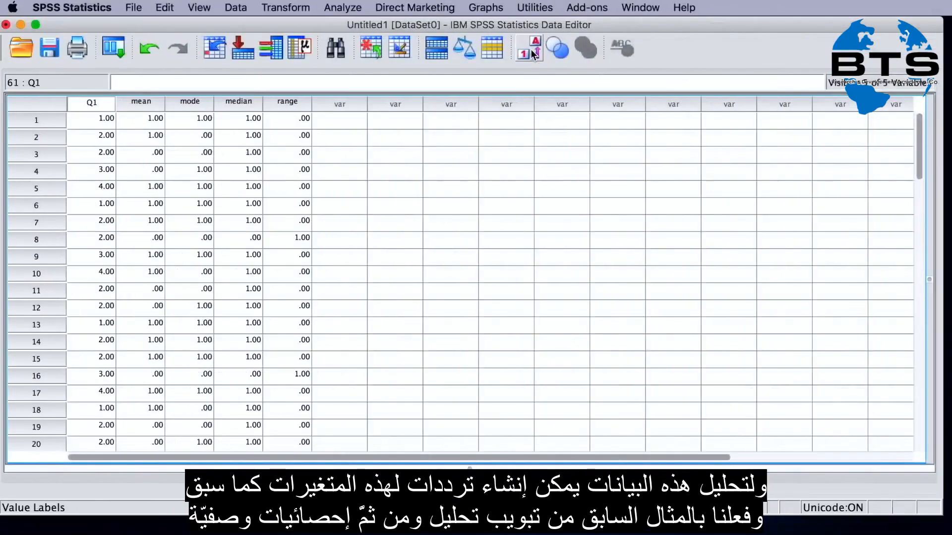
left_click(533, 53)
left_click(533, 54)
Run a Frequencies analysis on mean, mode, median and range, removing Q1 from the variable list
left_click(343, 7)
mouse_move(447, 40)
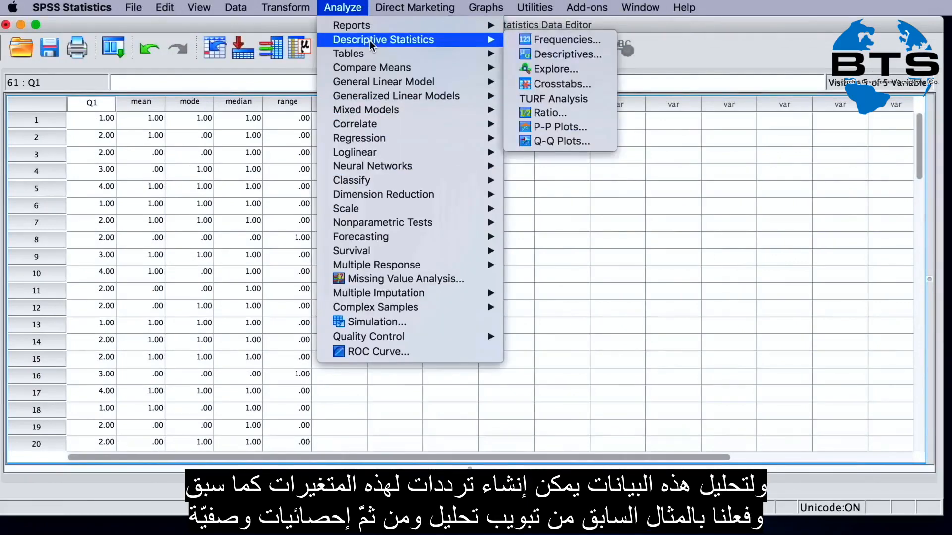
left_click(568, 40)
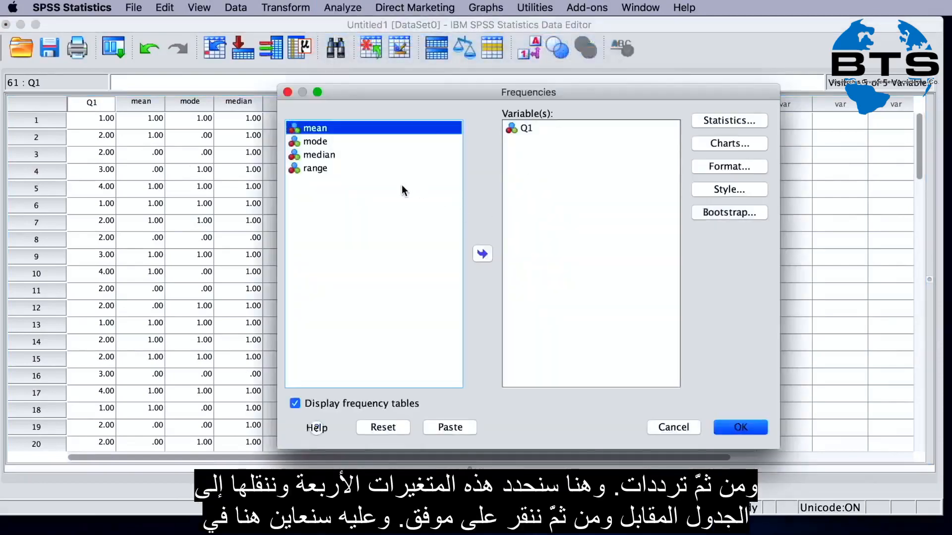
left_click(341, 171, "shift")
left_click(483, 254)
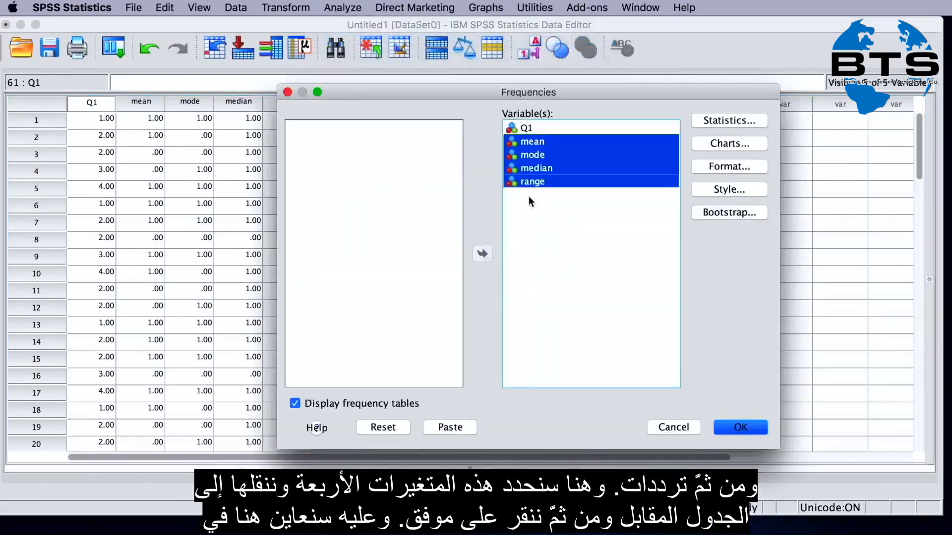
left_click(526, 128)
left_click(483, 254)
left_click(739, 432)
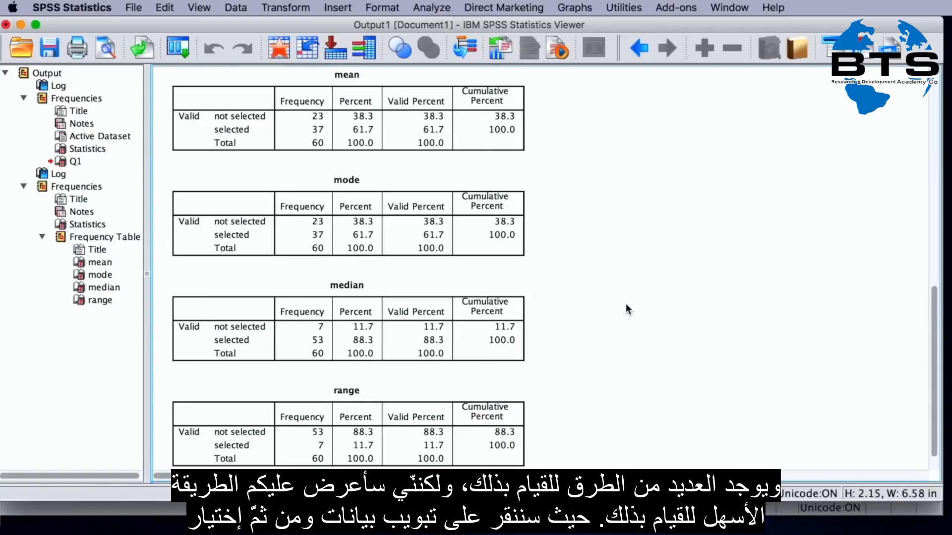
Set Select Cases to keep cases only if a condition is satisfied, and open the condition editor
scroll(625, 304, "up", 2)
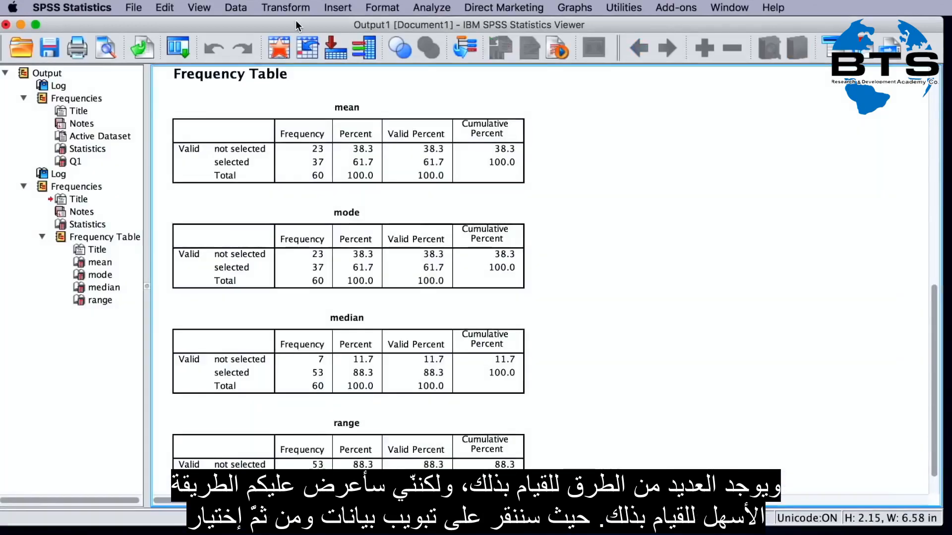
left_click(236, 8)
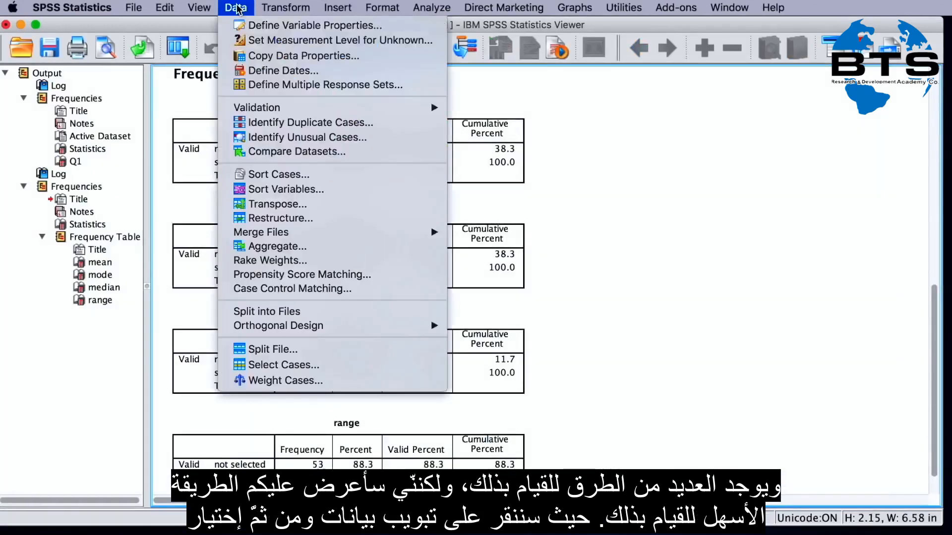
left_click(285, 367)
left_click_drag(518, 154, 348, 80)
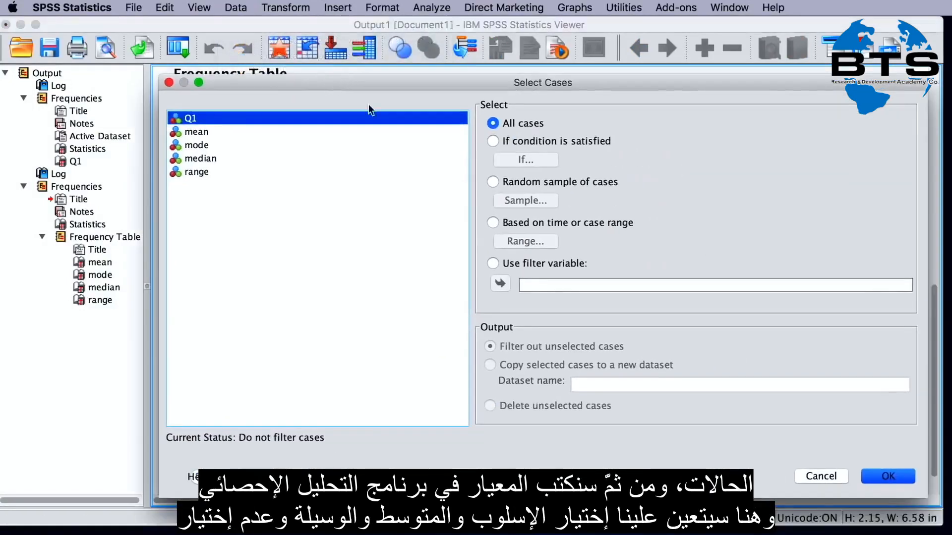
left_click(555, 142)
left_click(525, 160)
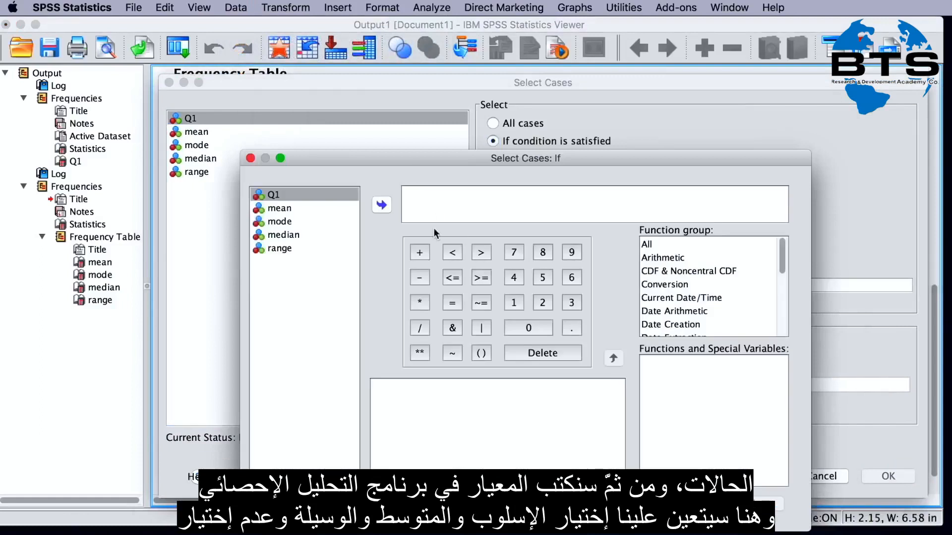
Build the first part of the case selection condition as "mean=1 and mode=1 and"
left_click(305, 213)
left_click(386, 206)
type("=1 and")
left_click(306, 222)
left_click(387, 207)
type("=1 and")
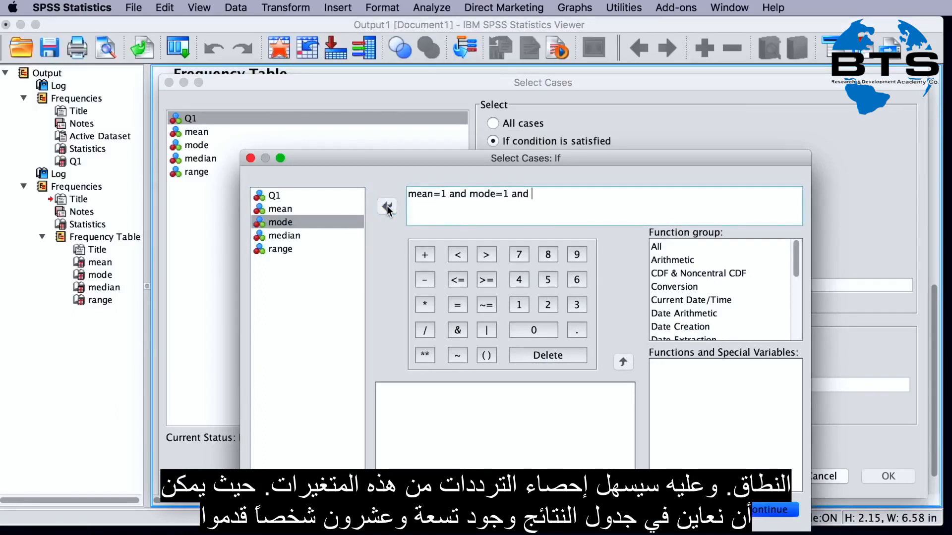
Complete the selection condition with "median=1 and range=0" and apply the case filter
left_click(341, 236)
left_click(387, 207)
type("=1 and")
left_click(317, 250)
left_click(387, 208)
type("=0")
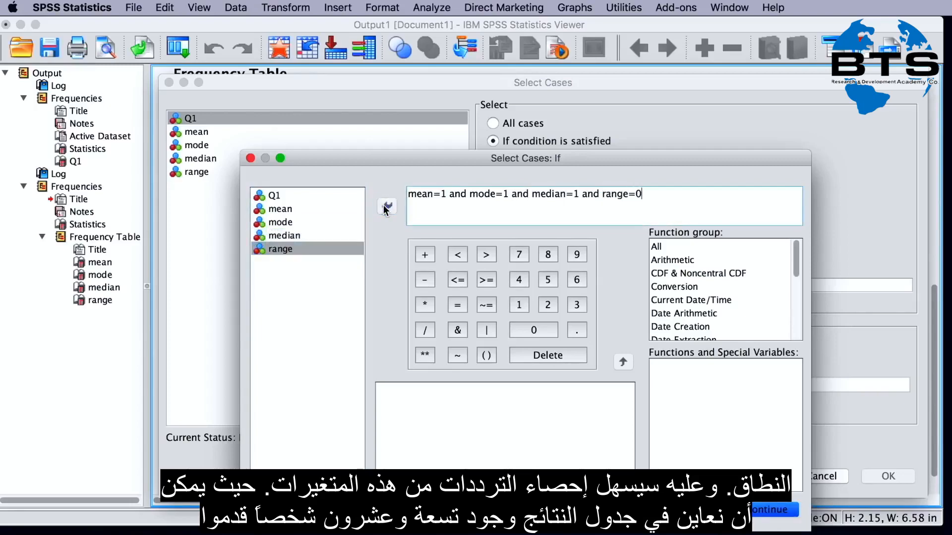
left_click(769, 511)
left_click(888, 477)
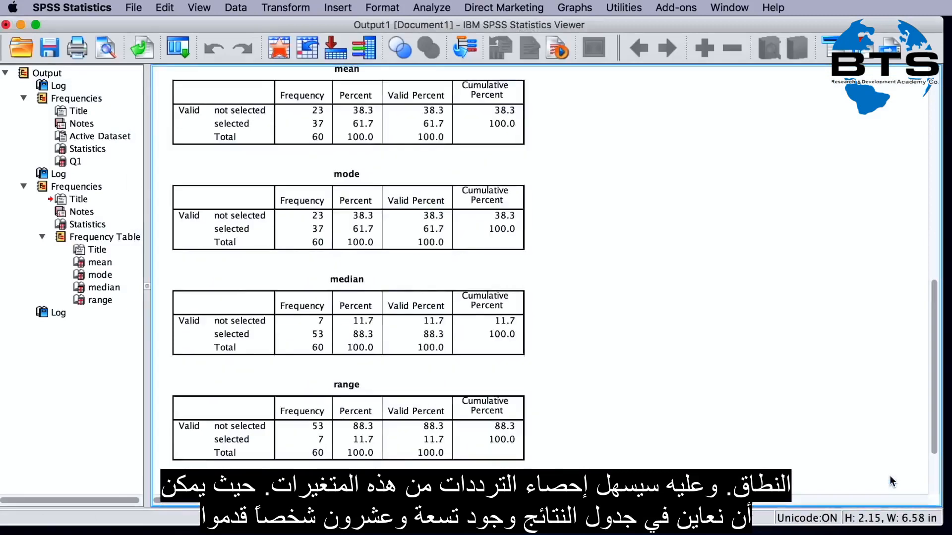
Run a Frequencies analysis on only the filter variable, removing mean, mode, median and range from the variable list
left_click(432, 7)
mouse_move(570, 39)
left_click(608, 44)
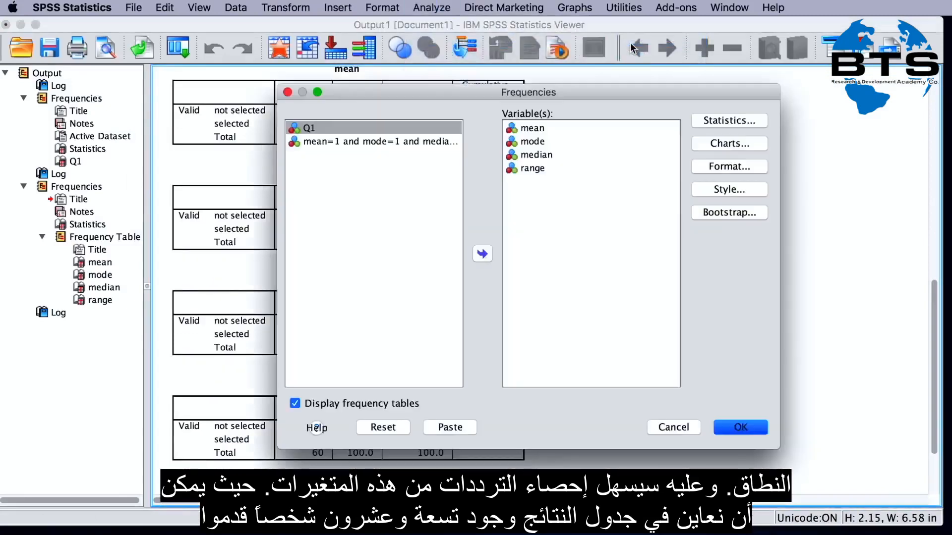
left_click_drag(526, 128, 529, 179)
left_click(482, 254)
left_click(386, 196)
left_click(482, 254)
left_click(740, 427)
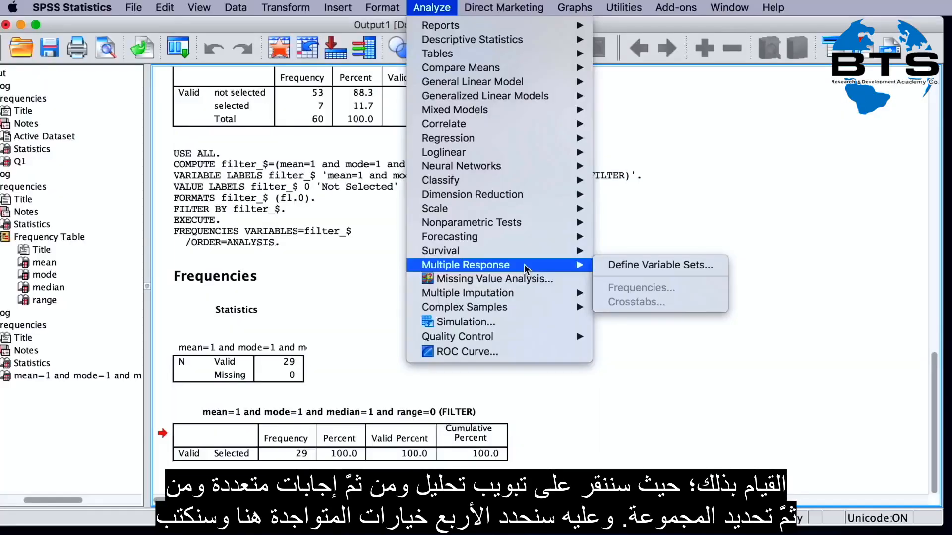
Start defining a multiple response set containing mean, mode, median and range, coded as dichotomies with counted value 1
left_click(660, 265)
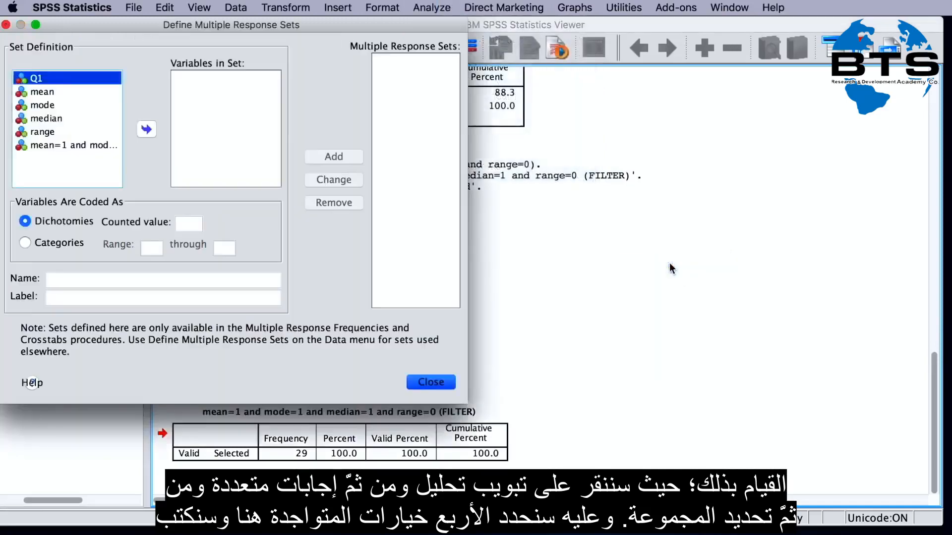
left_click(53, 94)
left_click(58, 132, "shift")
left_click(146, 130)
left_click(192, 225)
type("1")
Name the response set "multiple", add it to the multiple response sets and close the definition dialog
left_click(135, 279)
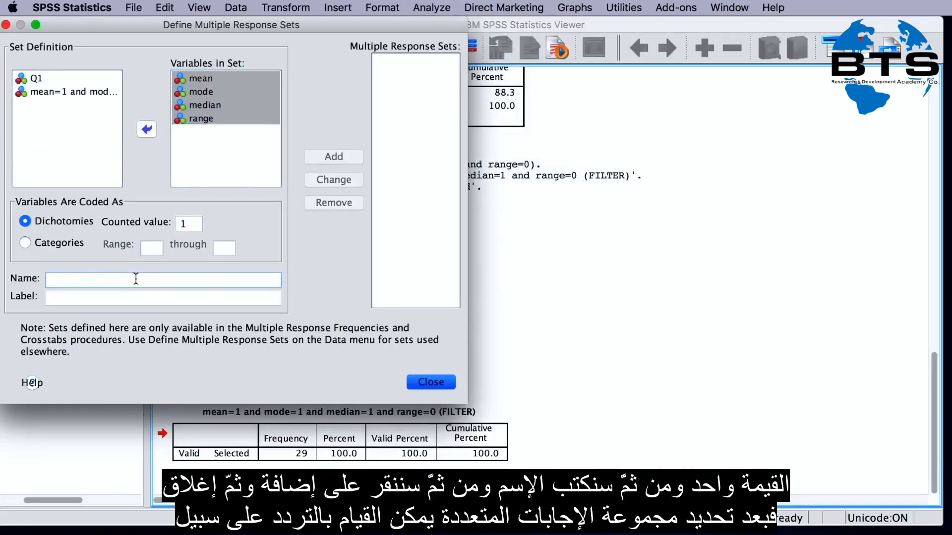
type("mul")
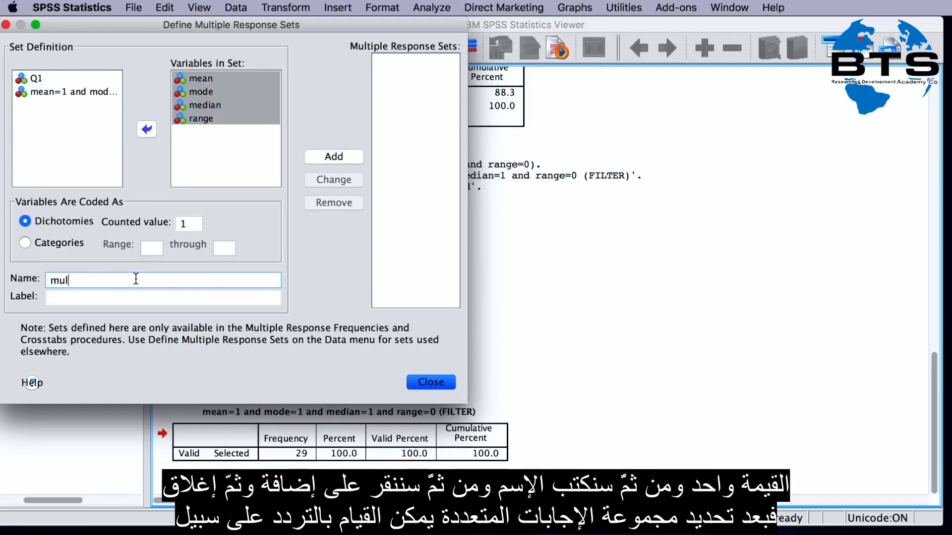
type("tiple")
left_click(337, 158)
left_click(430, 383)
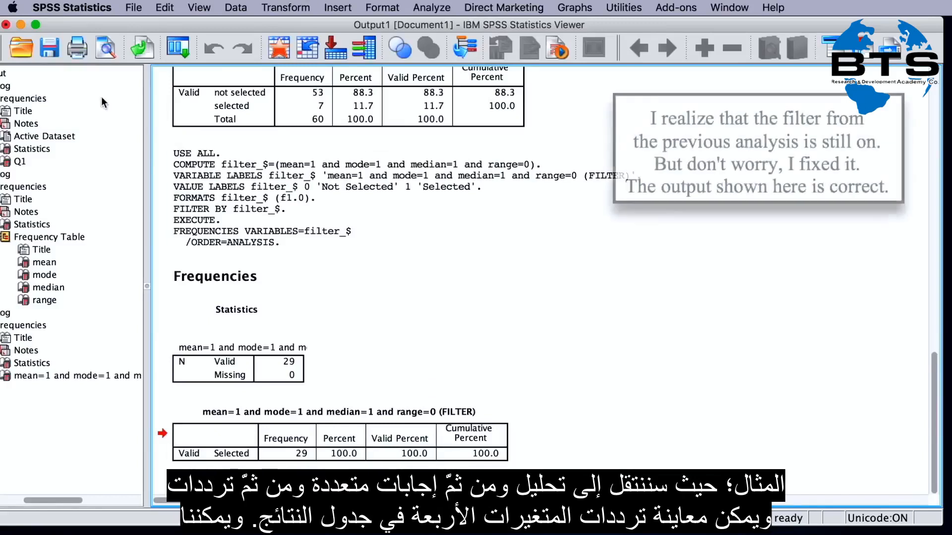
Run a Multiple Response Frequencies analysis on the $multiple set
left_click(441, 7)
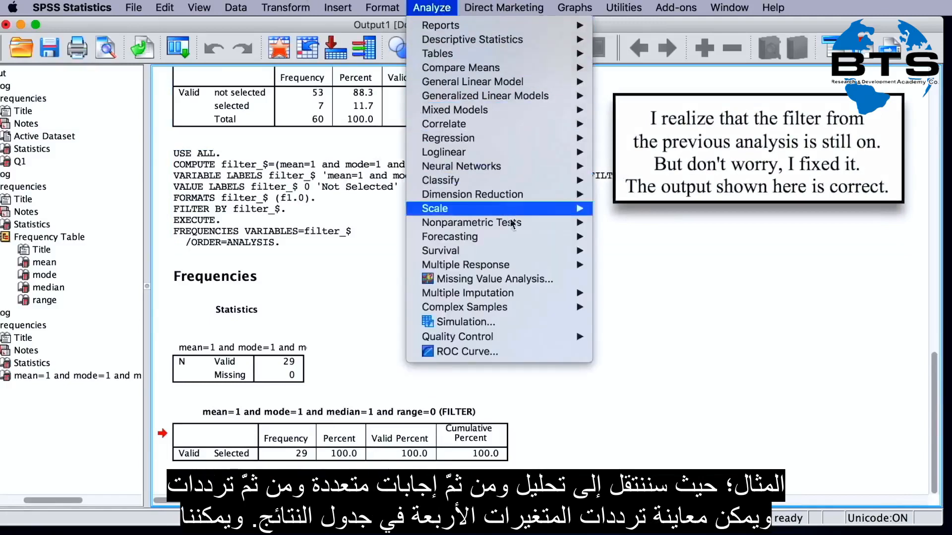
mouse_move(513, 264)
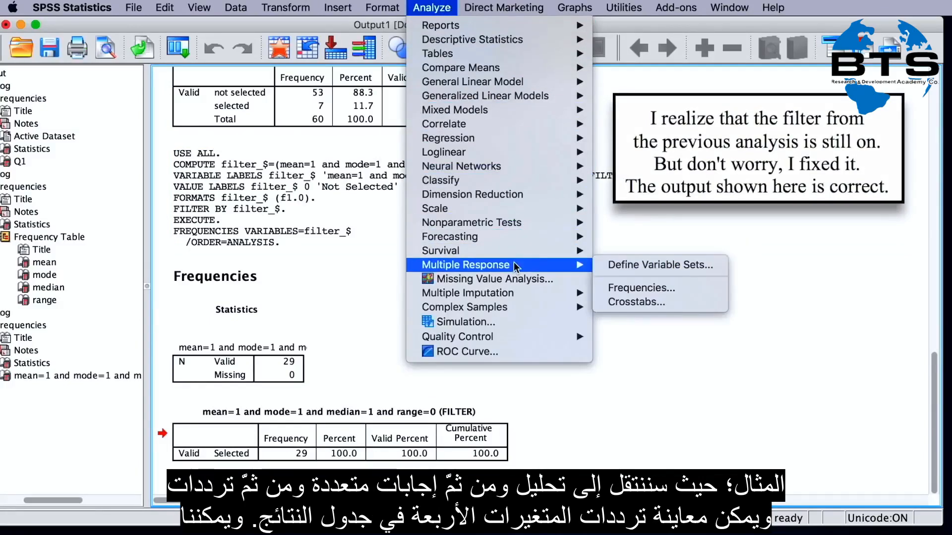
left_click(662, 290)
left_click(704, 329)
left_click(754, 379)
left_click(886, 515)
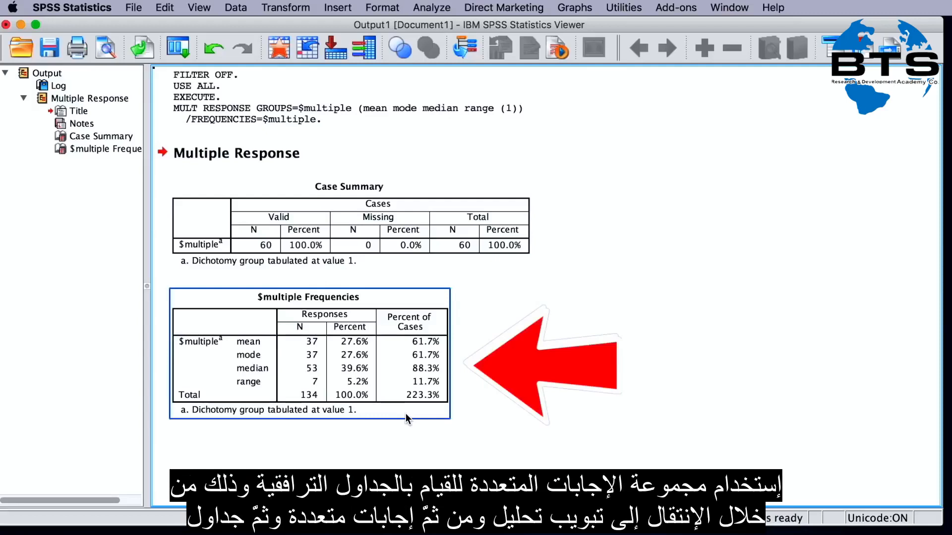
Open the Custom Tables dialog, continuing without defining variable properties
left_click(443, 8)
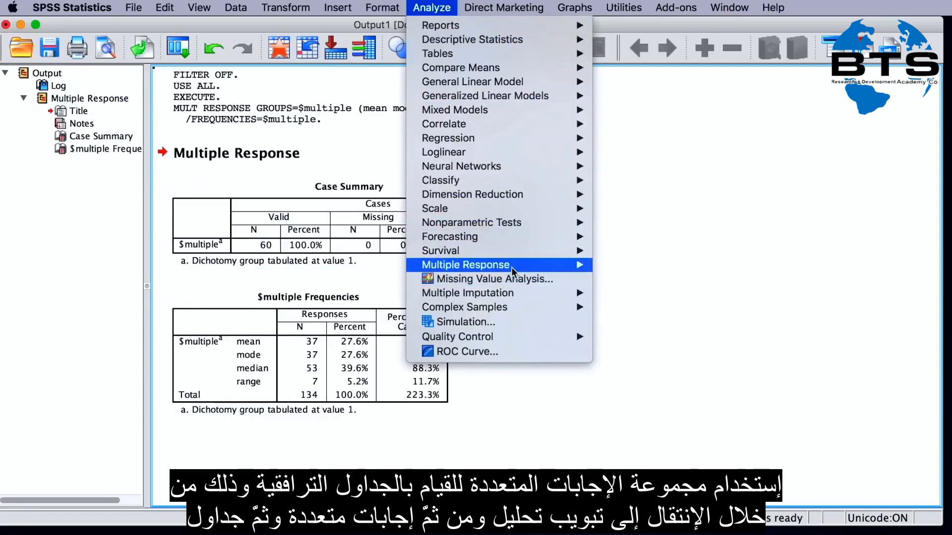
mouse_move(512, 267)
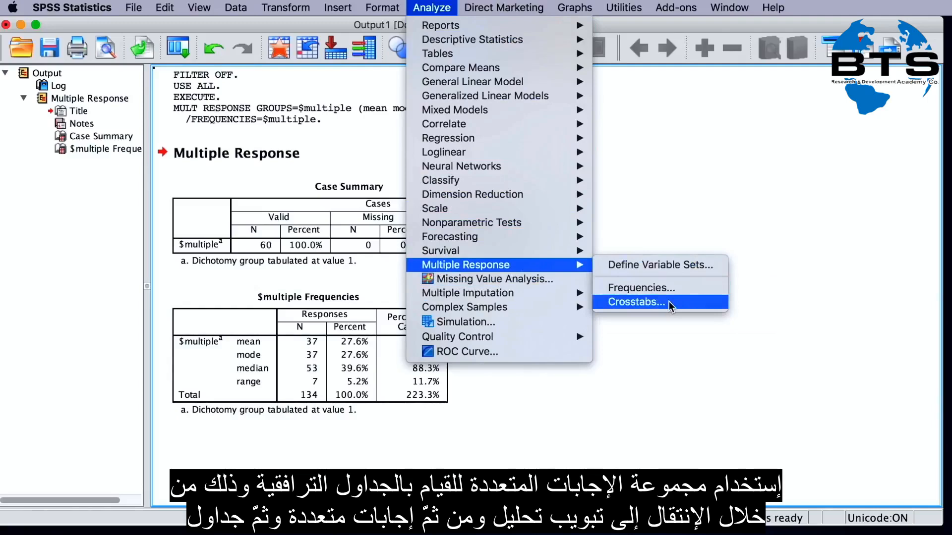
mouse_move(466, 55)
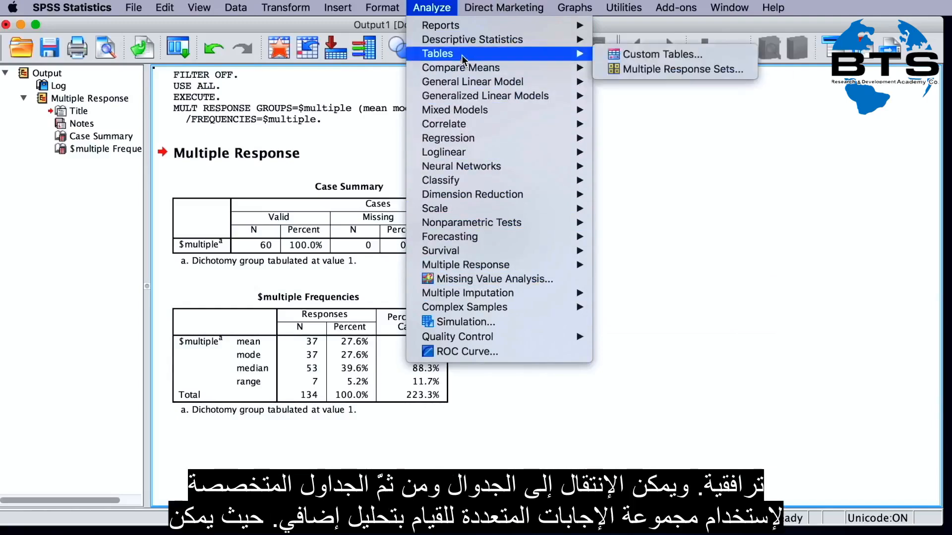
left_click(662, 55)
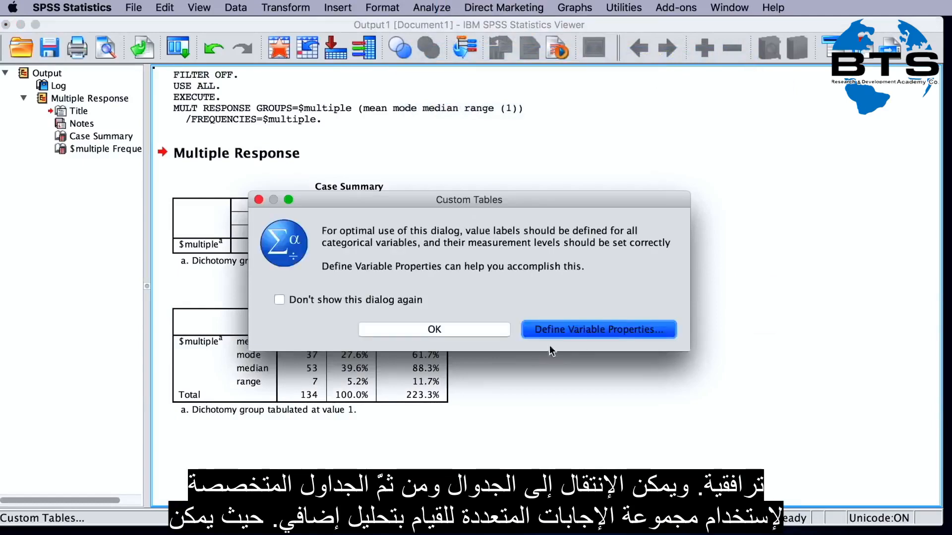
left_click(469, 331)
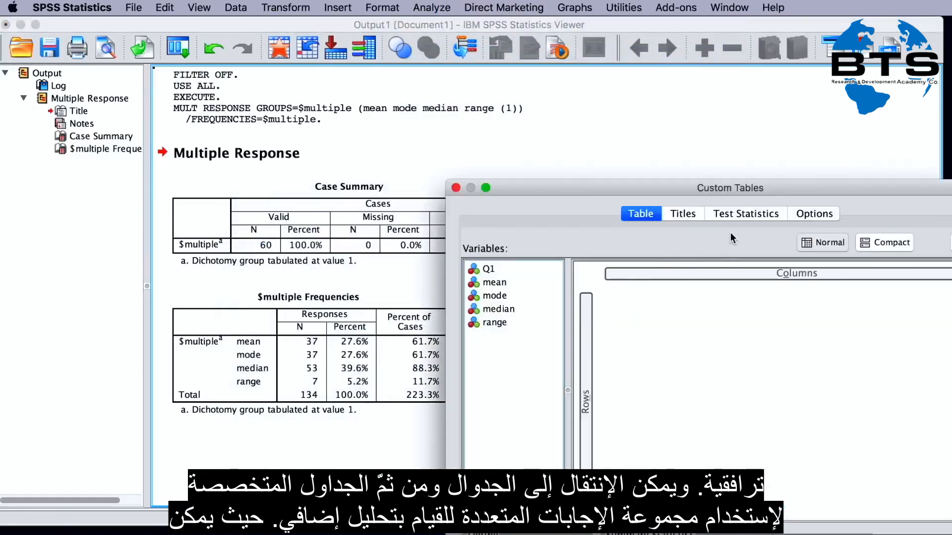
Enable column means t-tests, column proportions z-tests and chi-square tests of independence for the custom table
left_click(736, 217)
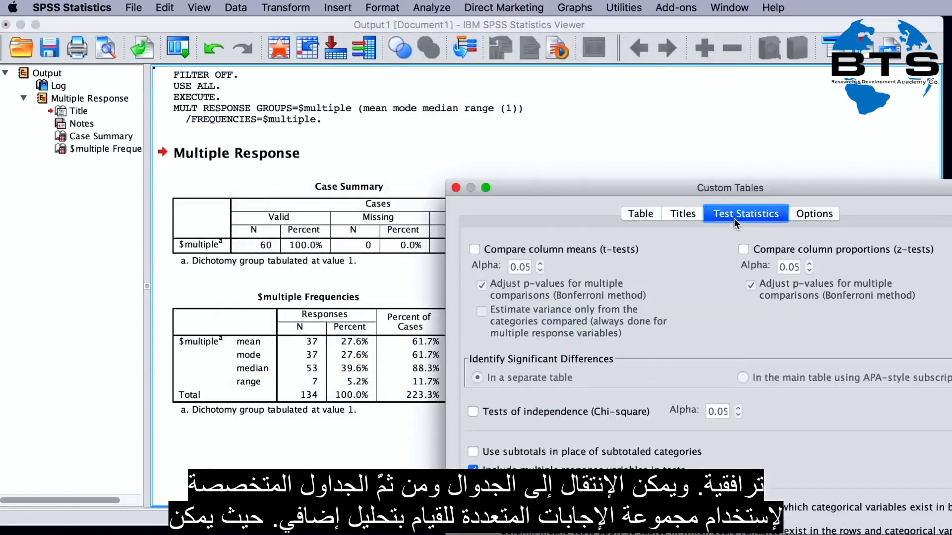
left_click(604, 255)
left_click(866, 252)
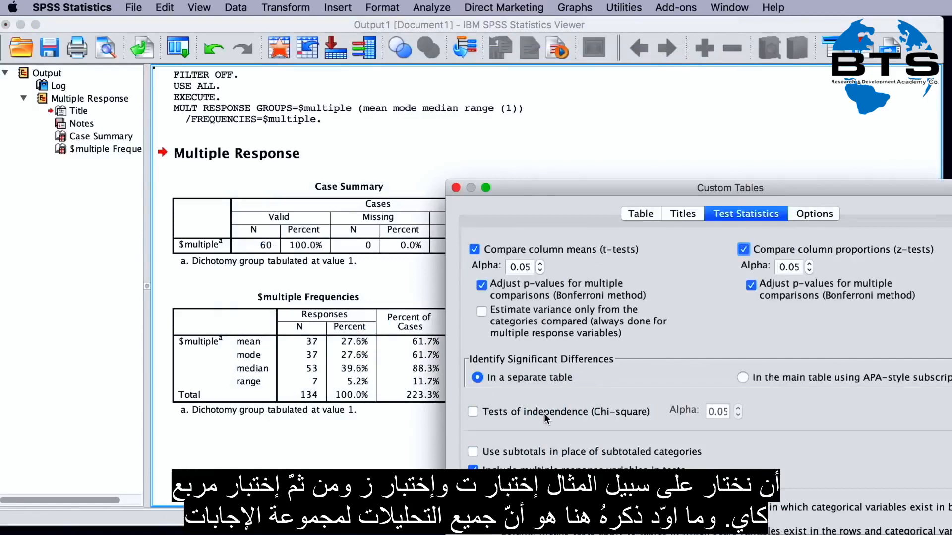
left_click(472, 412)
left_click_drag(582, 190, 438, 34)
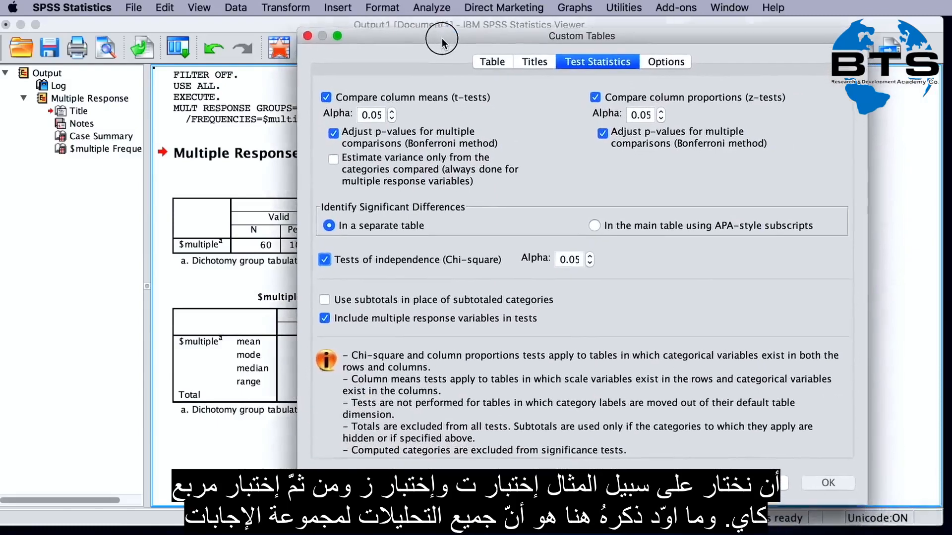
left_click(438, 8)
mouse_move(454, 41)
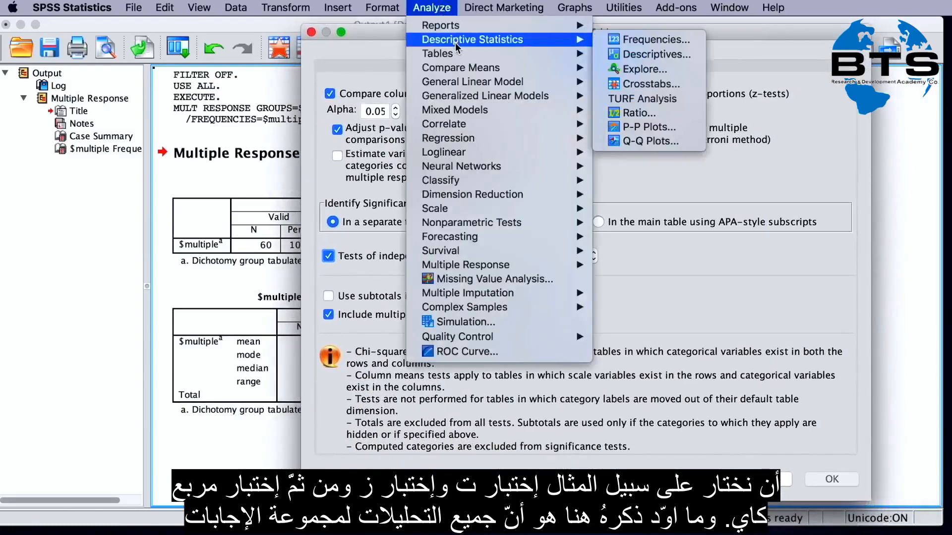